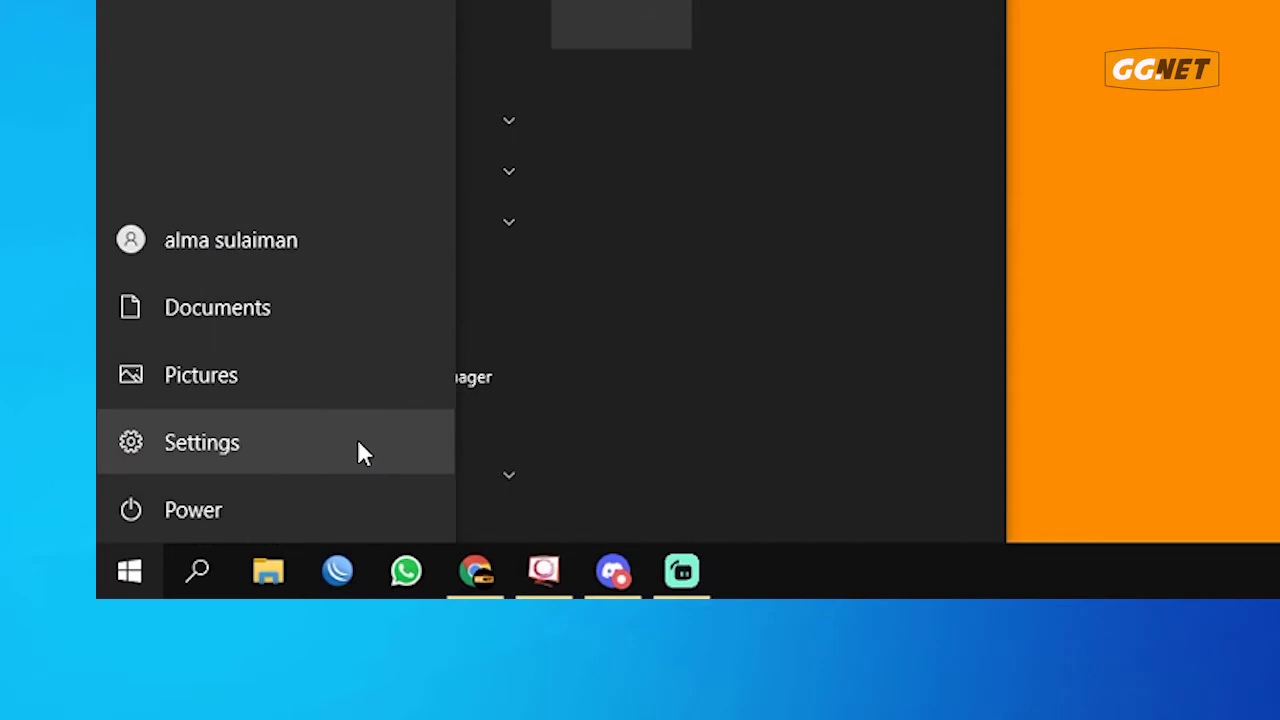
# - Open Windows Security from the Update & Security section of Windows Settings and maximize its window
pyautogui.click(357, 447)
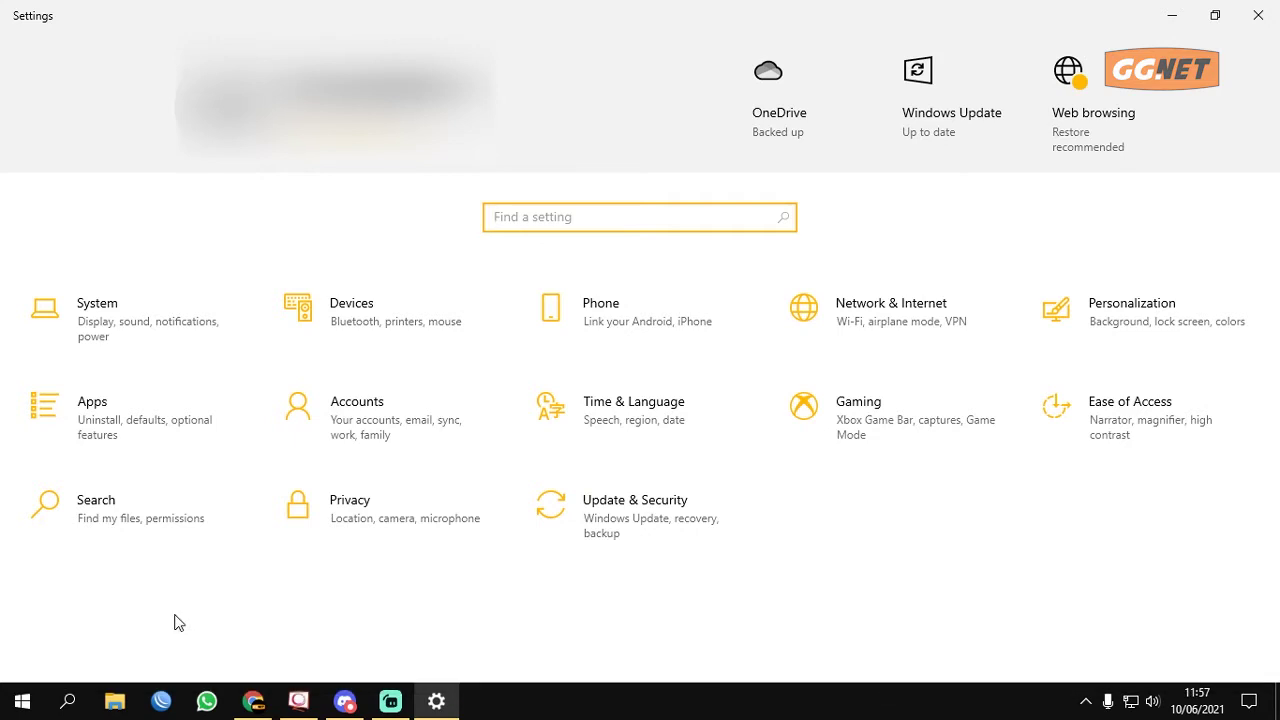
pyautogui.click(668, 506)
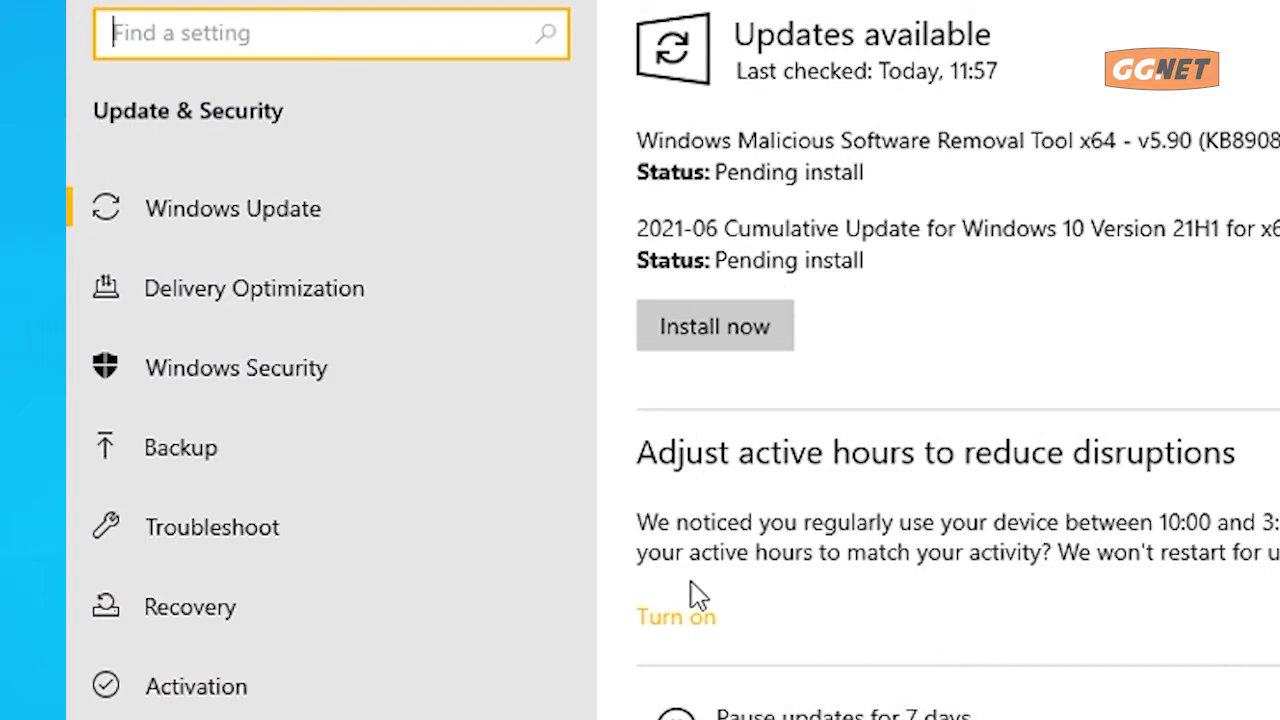
pyautogui.click(408, 368)
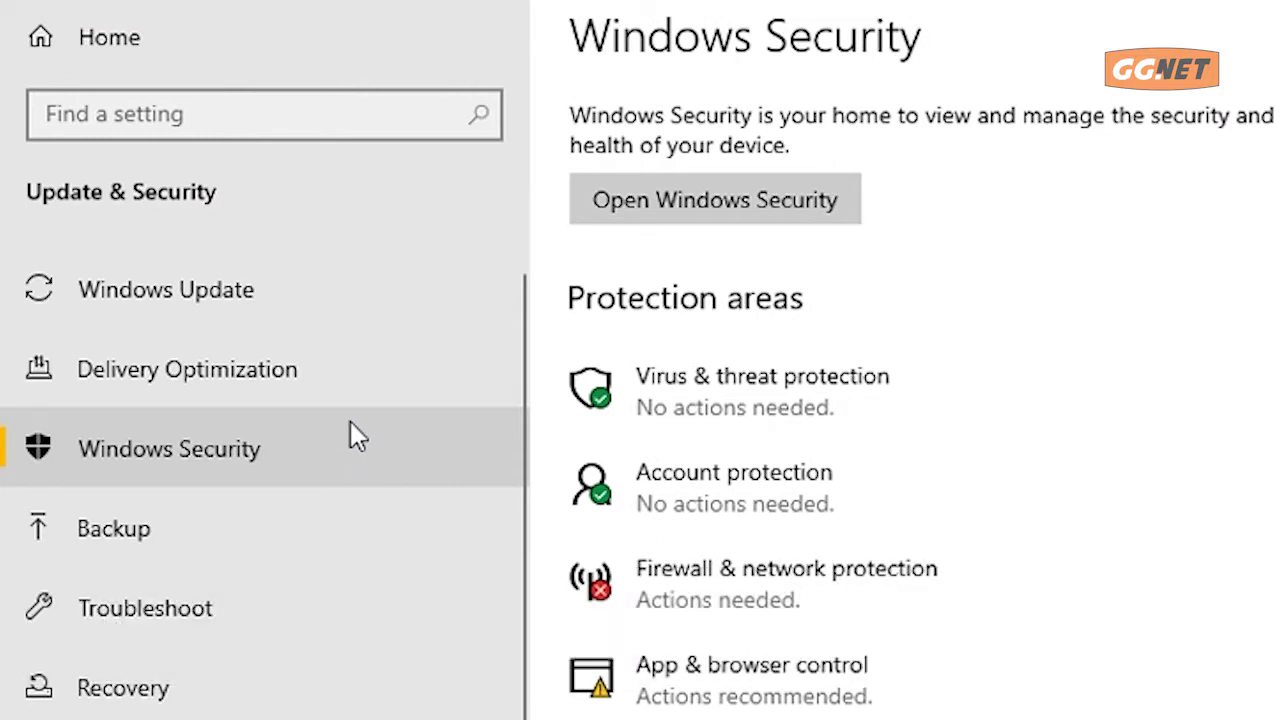
pyautogui.click(845, 207)
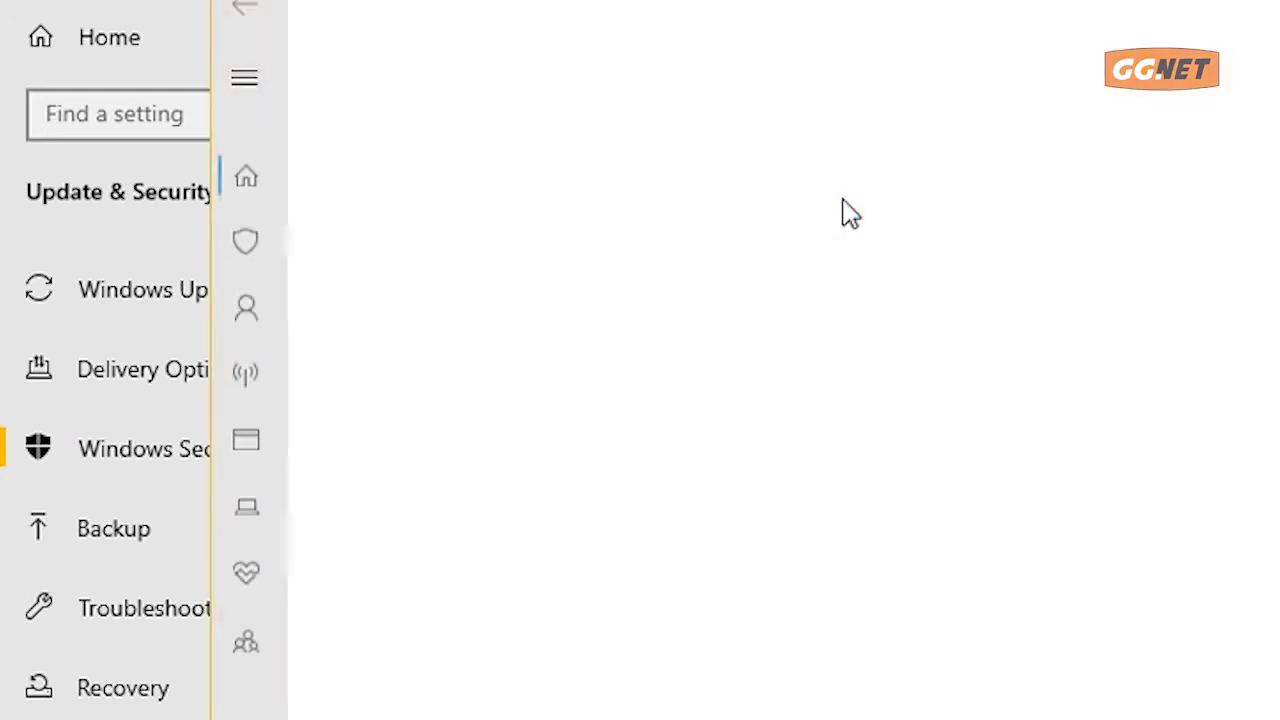
pyautogui.click(806, 14)
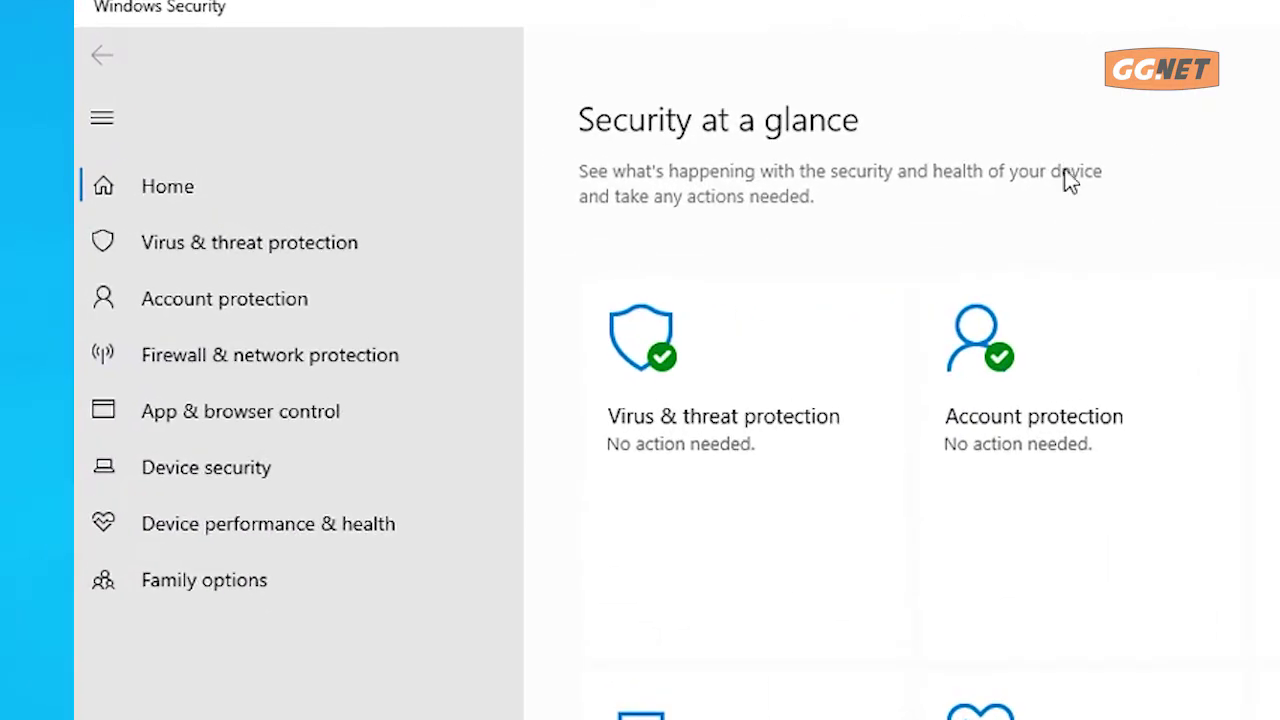
# - Open the management page for Virus & threat protection settings in Windows Security
pyautogui.click(291, 257)
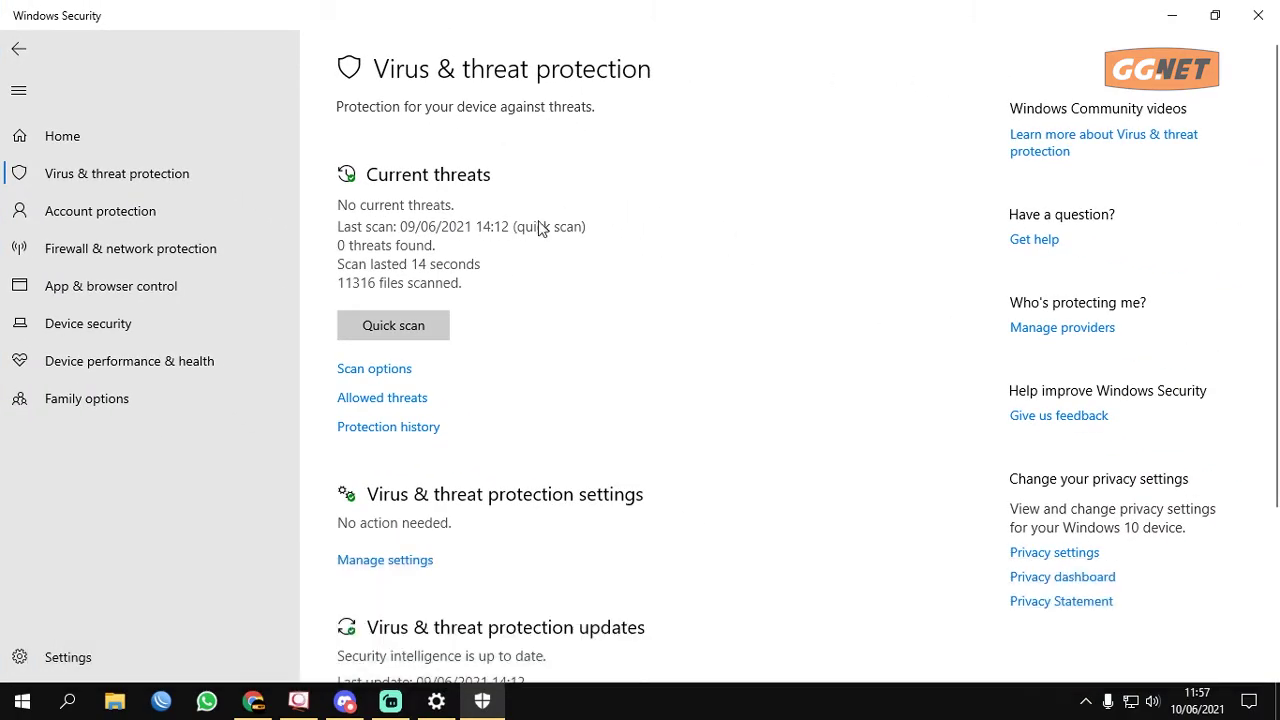
pyautogui.scroll(-1, 608, 401)
pyautogui.scroll(1, 608, 401)
pyautogui.click(419, 561)
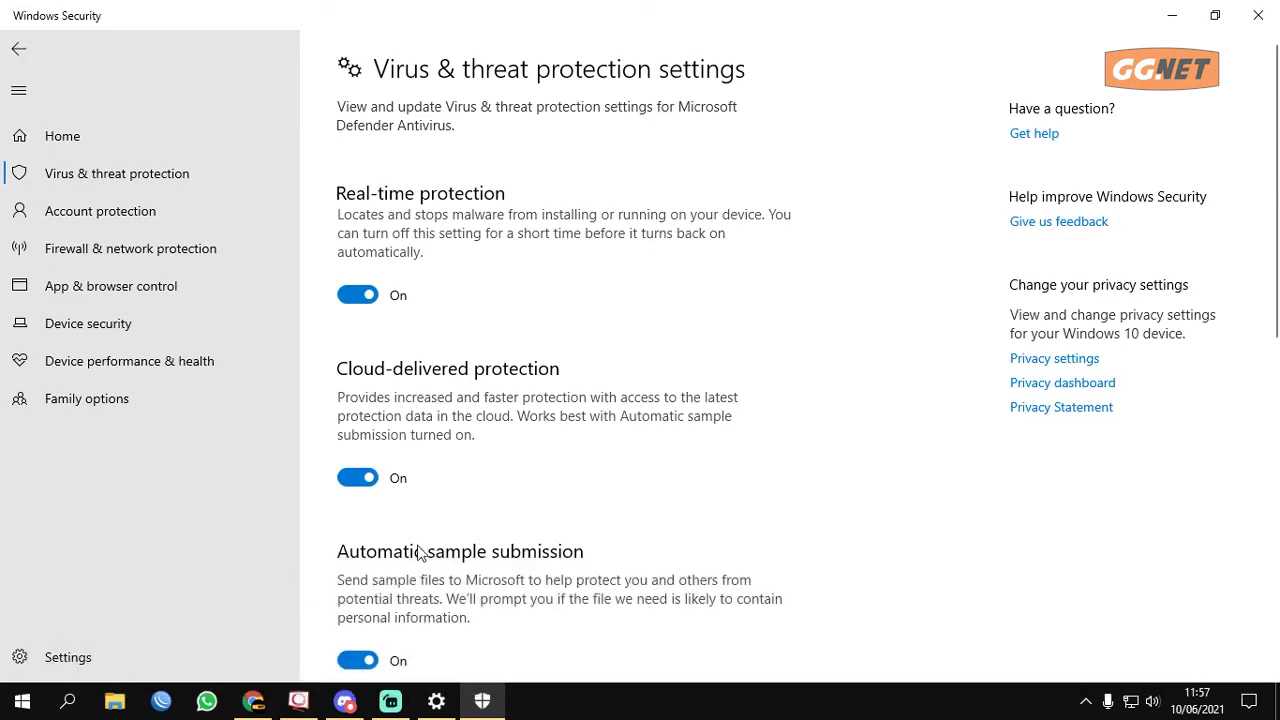
# - Turn off Real-time protection, Cloud-delivered protection, Automatic sample submission and Tamper Protection
pyautogui.click(360, 295)
pyautogui.click(370, 496)
pyautogui.scroll(-5, 374, 497)
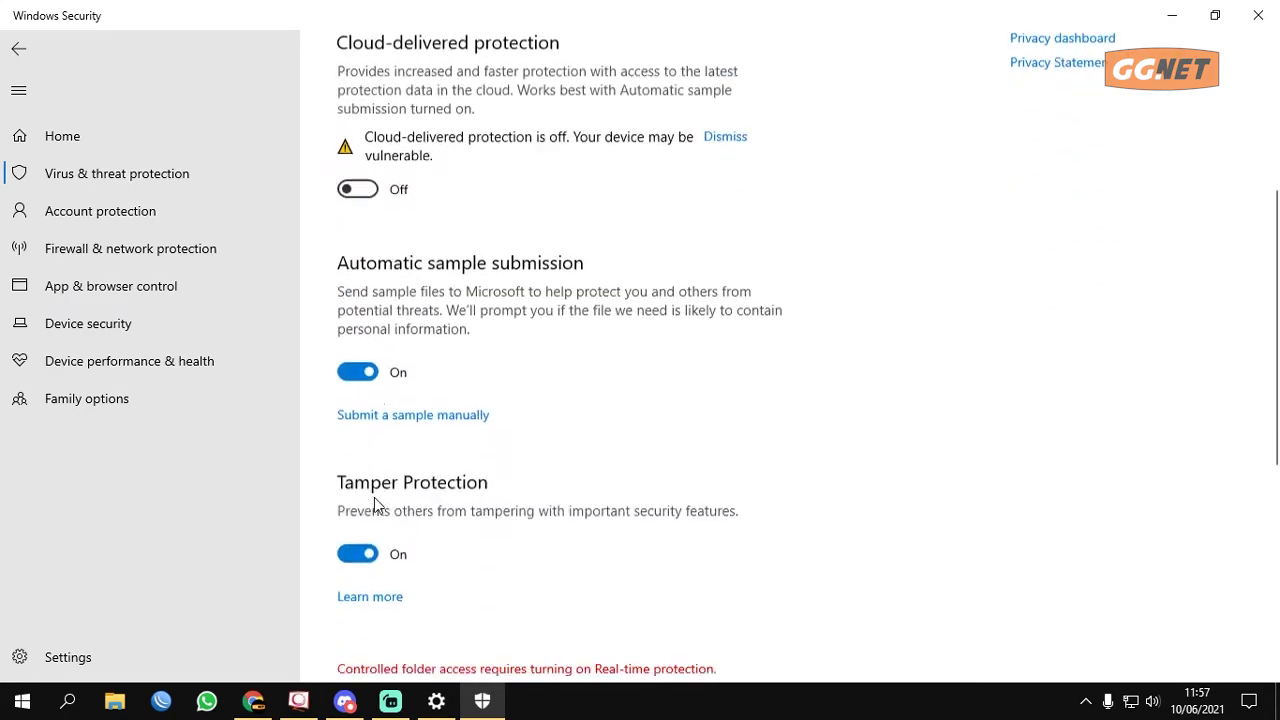
pyautogui.click(358, 327)
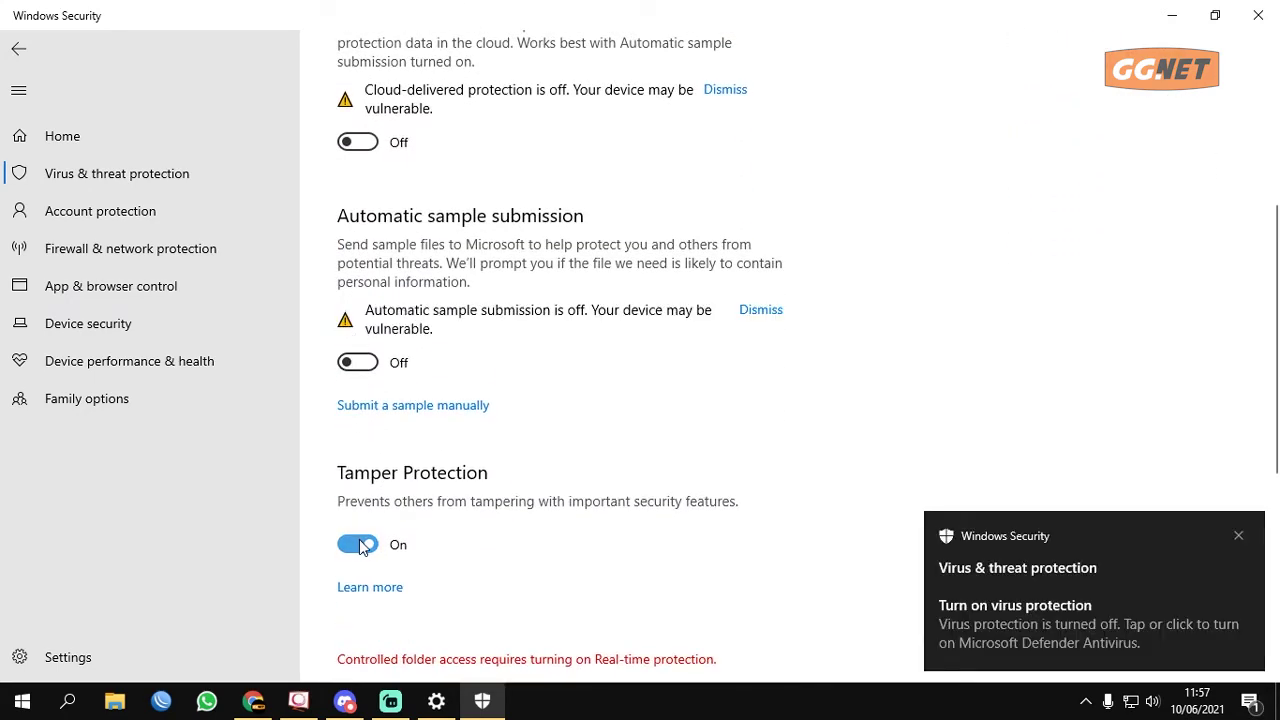
pyautogui.click(365, 558)
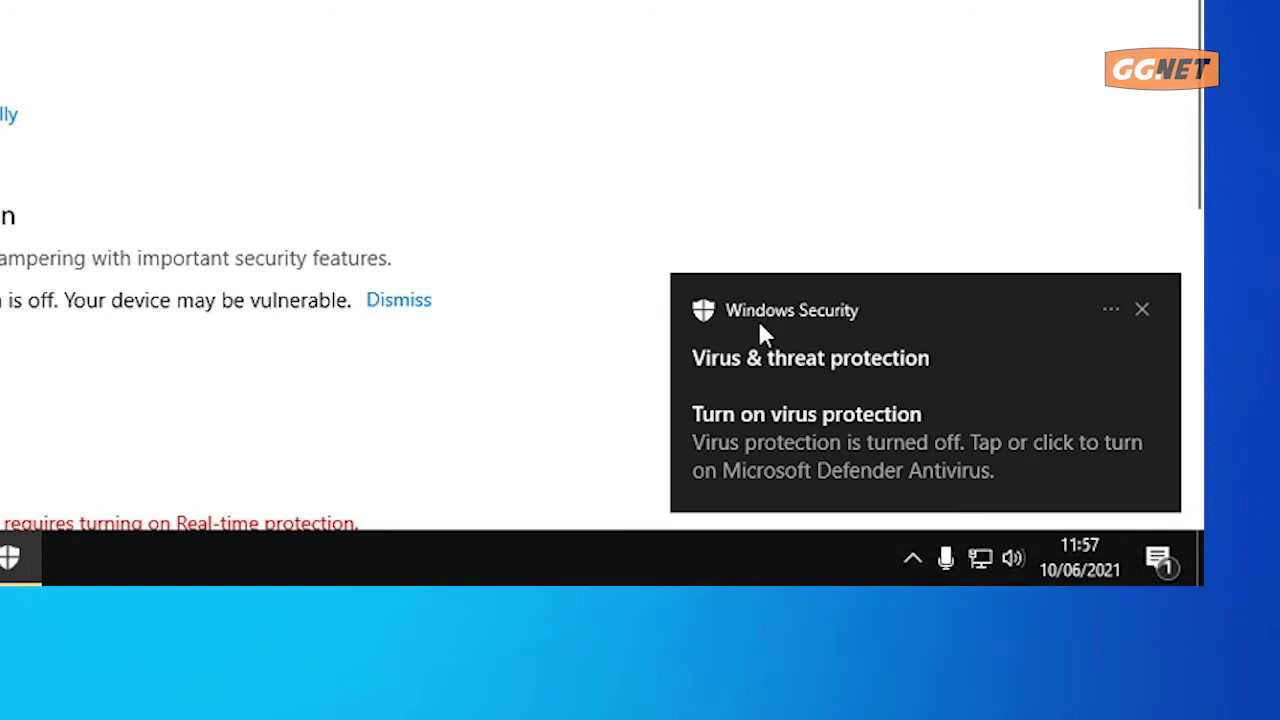
# - Dismiss the virus protection notification and close both the Windows Security and Settings windows
pyautogui.click(1148, 310)
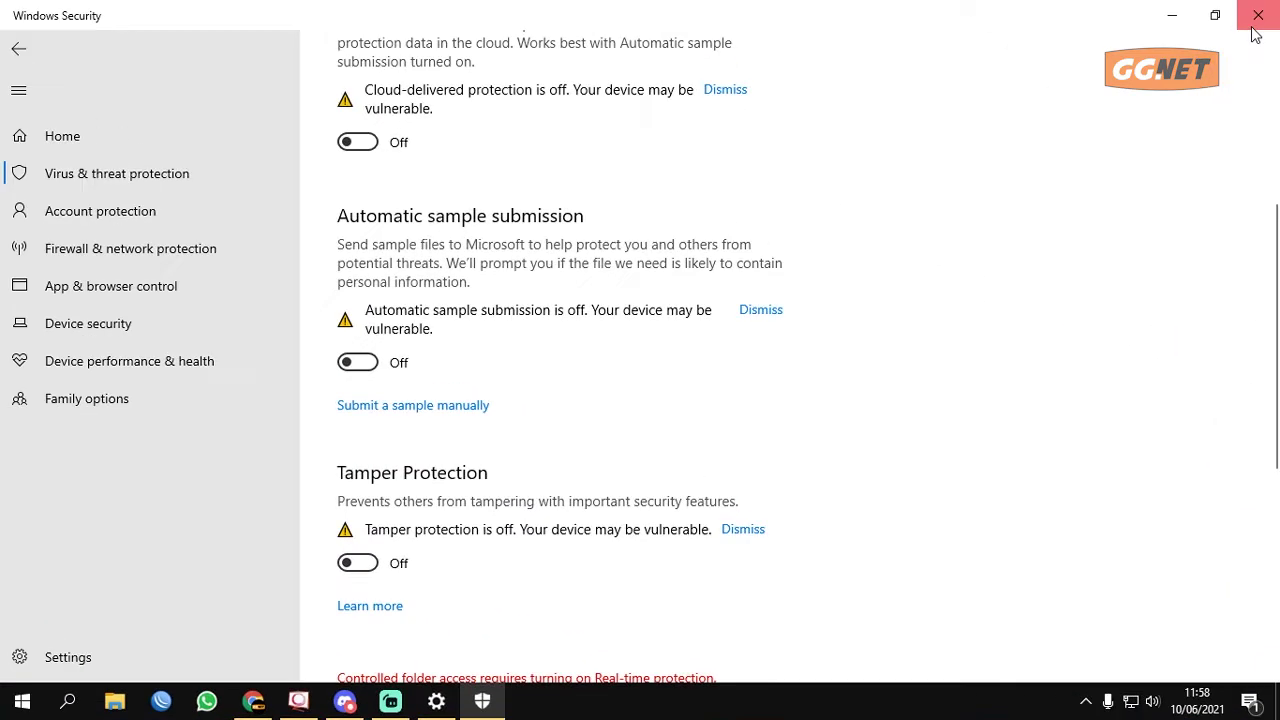
pyautogui.click(1256, 32)
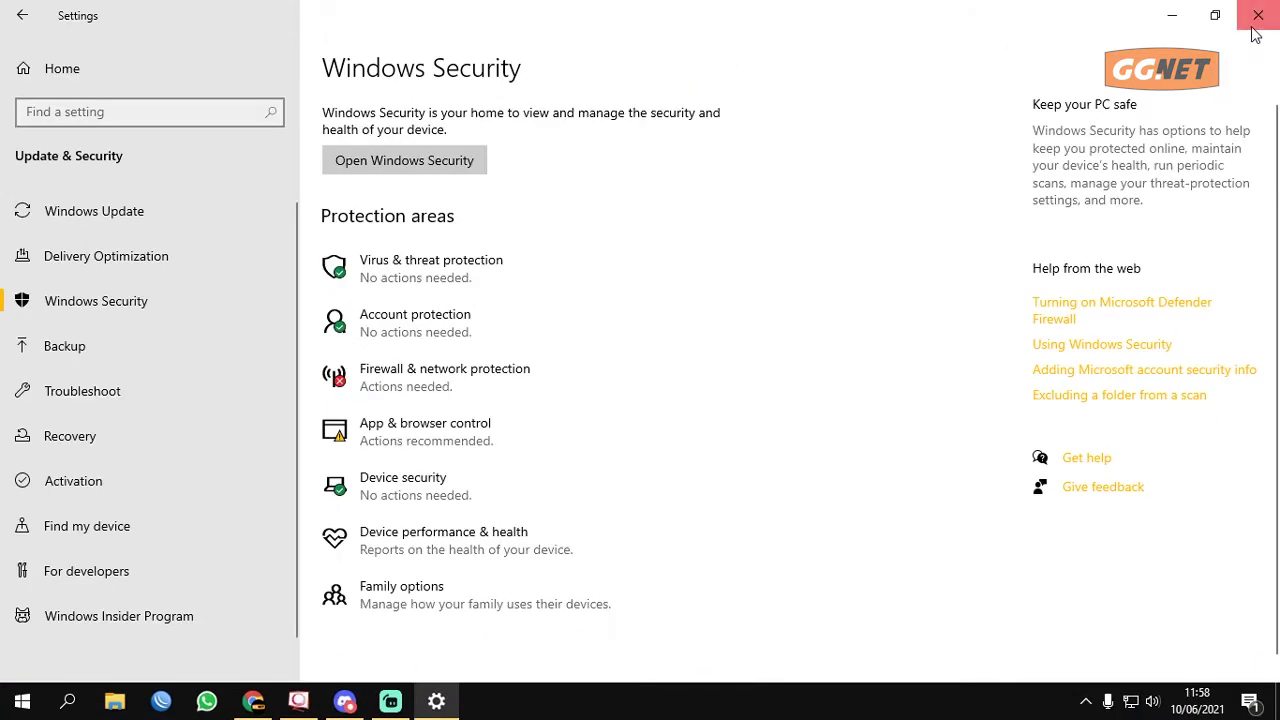
pyautogui.click(1256, 34)
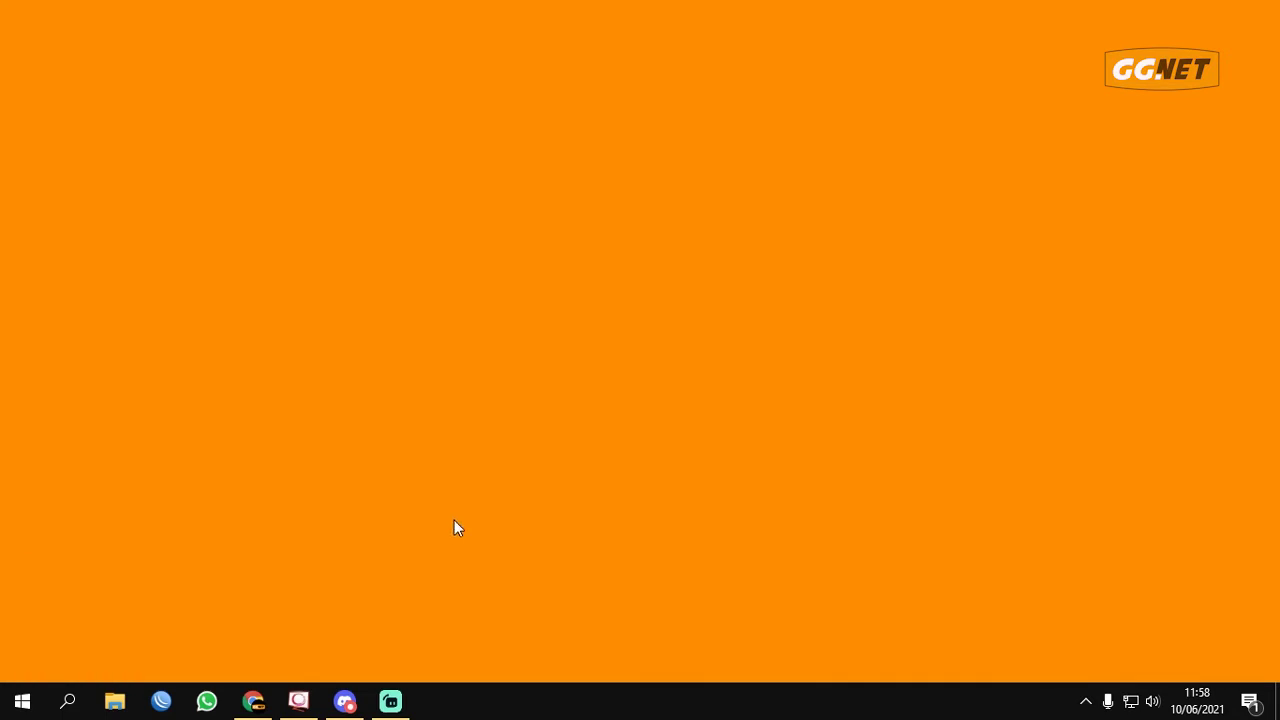
# - Run gpedit.msc to open the Local Group Policy Editor
pyautogui.press('super+r')
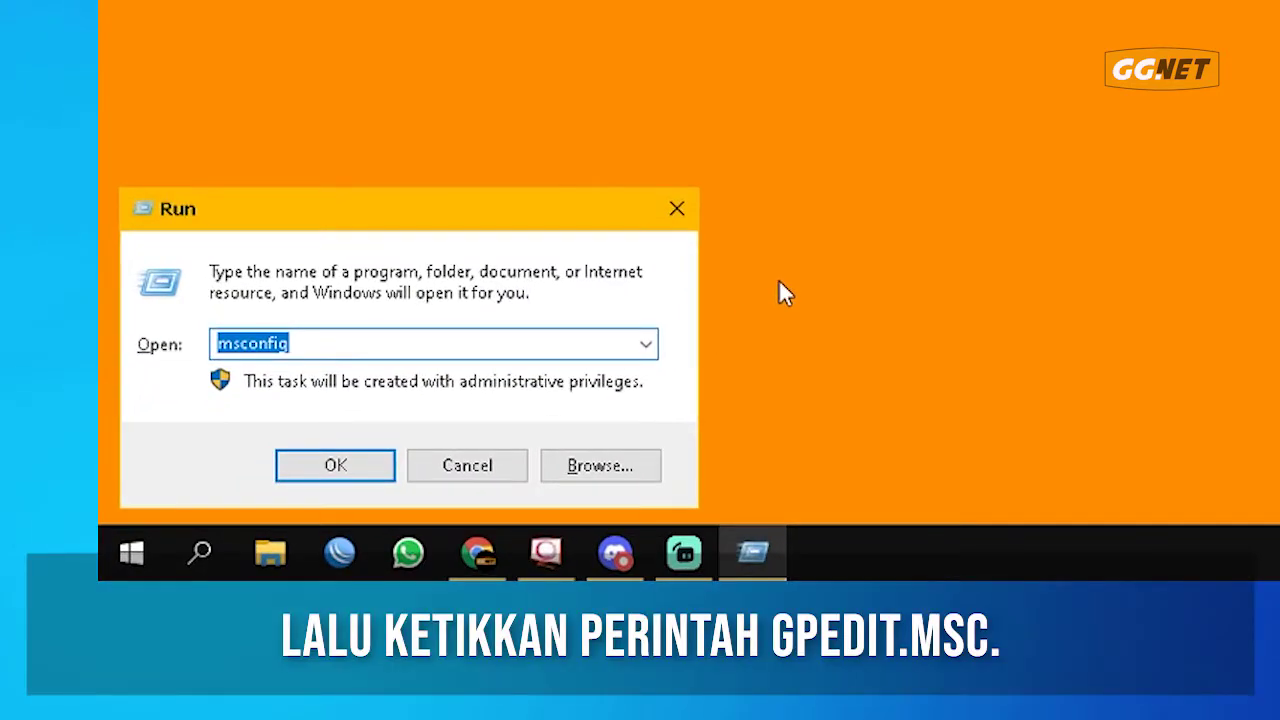
pyautogui.write('gp')
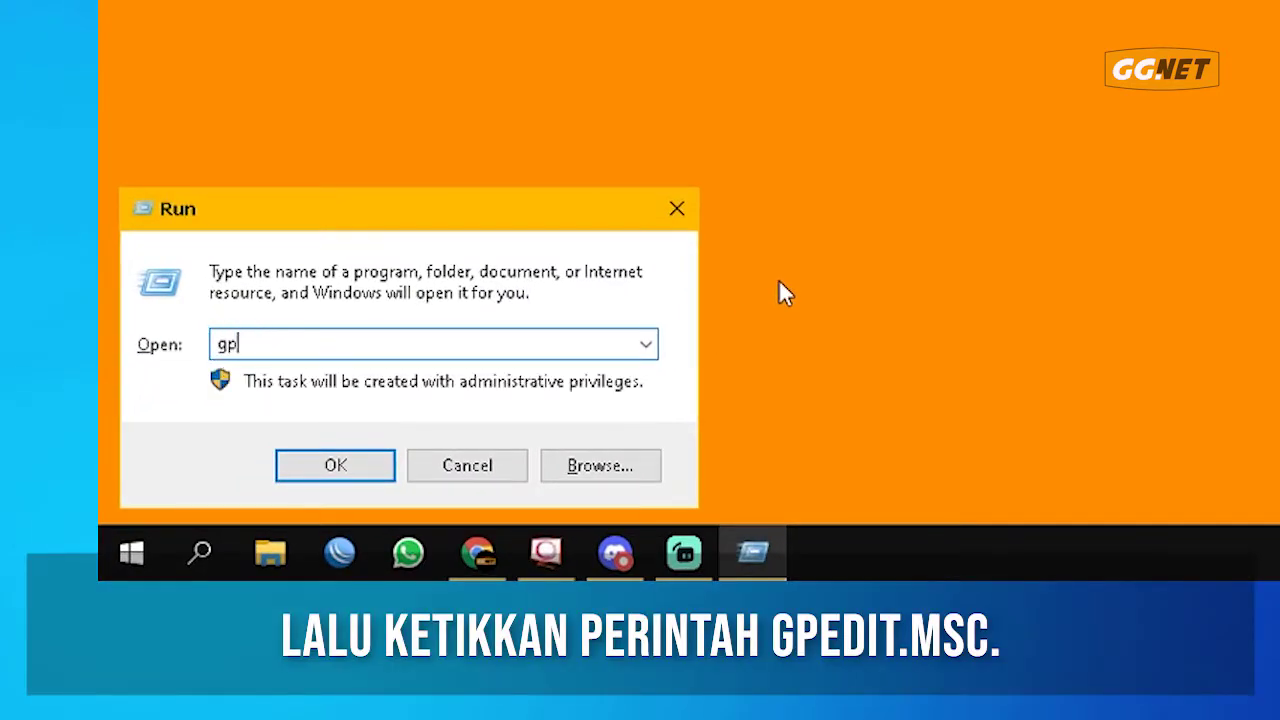
pyautogui.write('edit.msc')
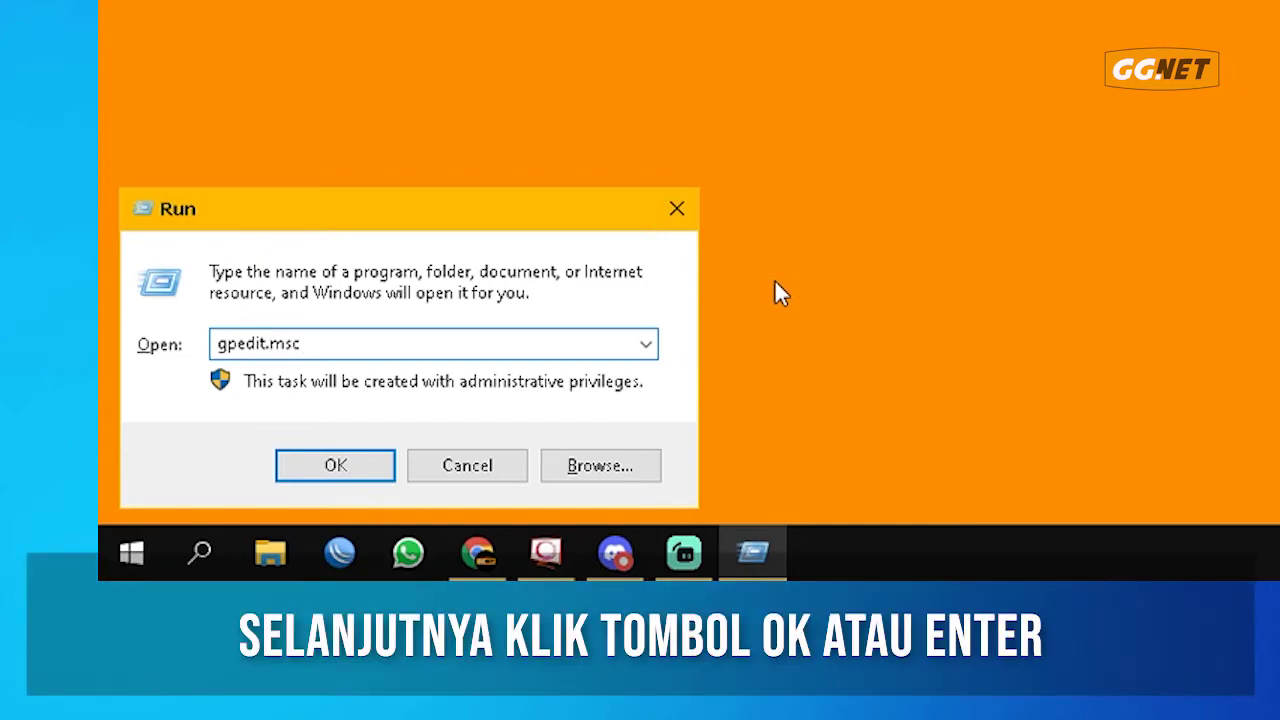
pyautogui.click(362, 466)
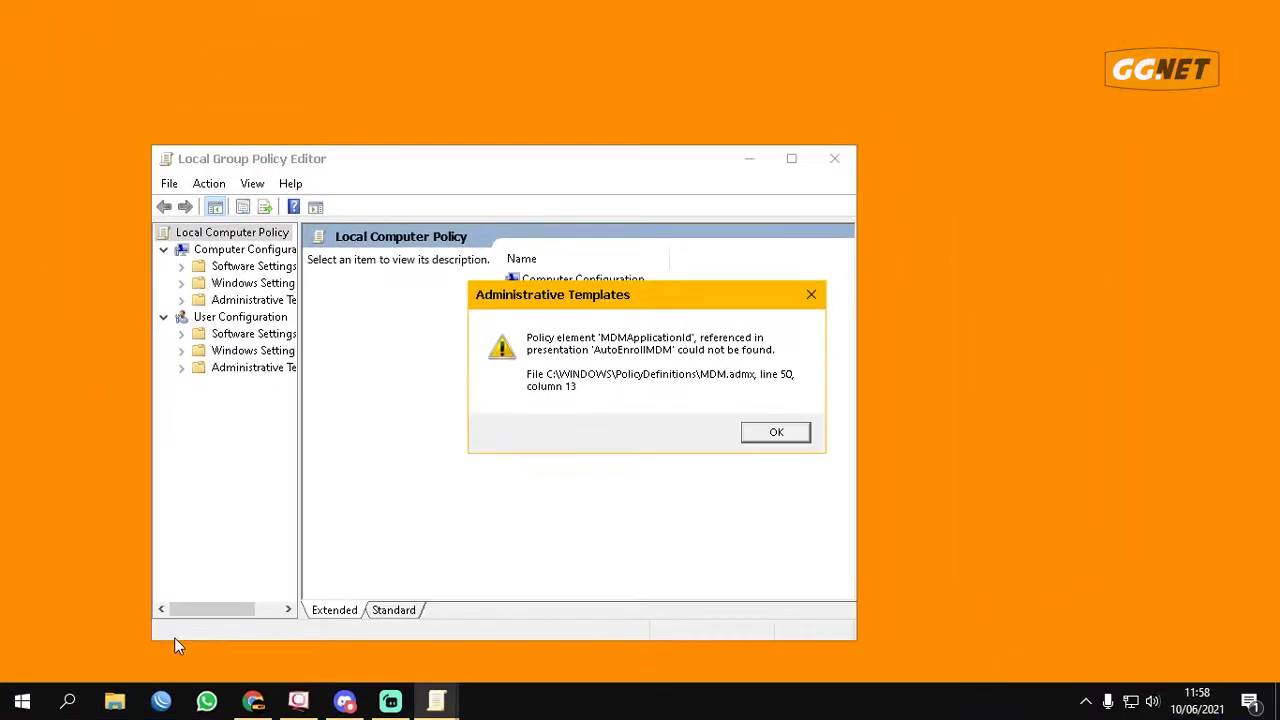
# - Dismiss the Administrative Templates warnings and maximize the policy editor window
pyautogui.click(802, 435)
pyautogui.click(803, 441)
pyautogui.click(805, 441)
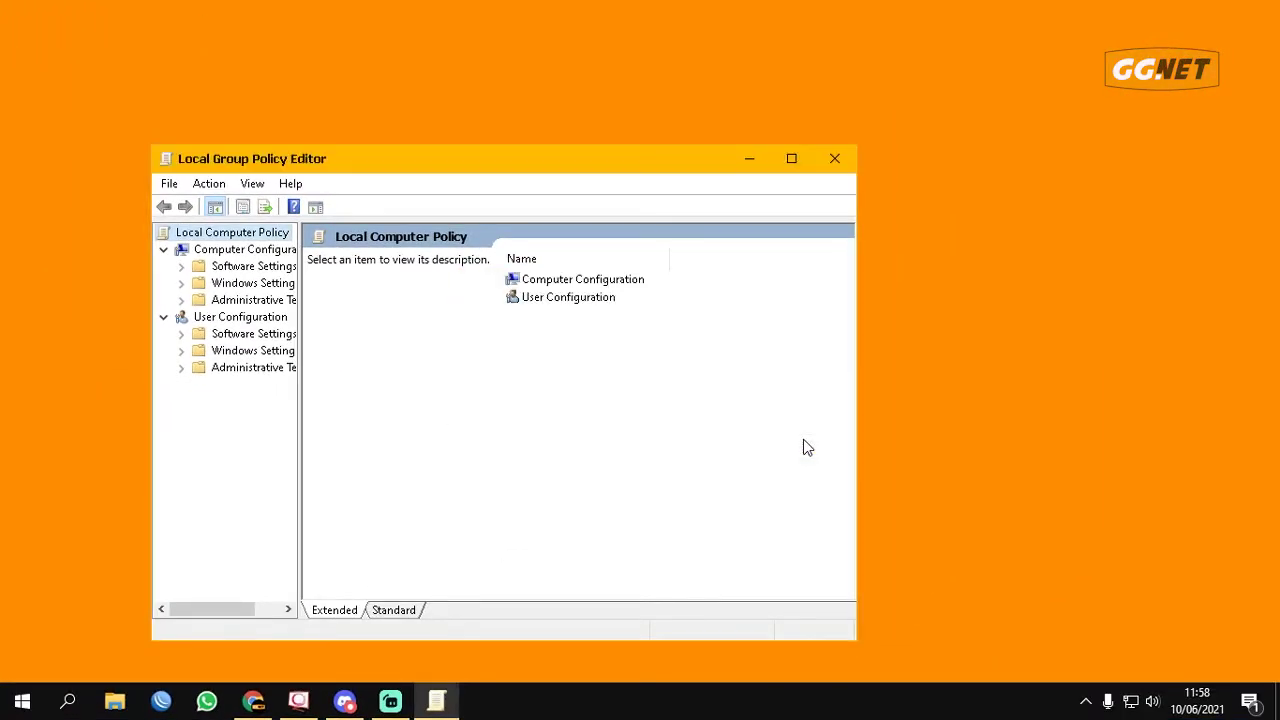
pyautogui.click(790, 159)
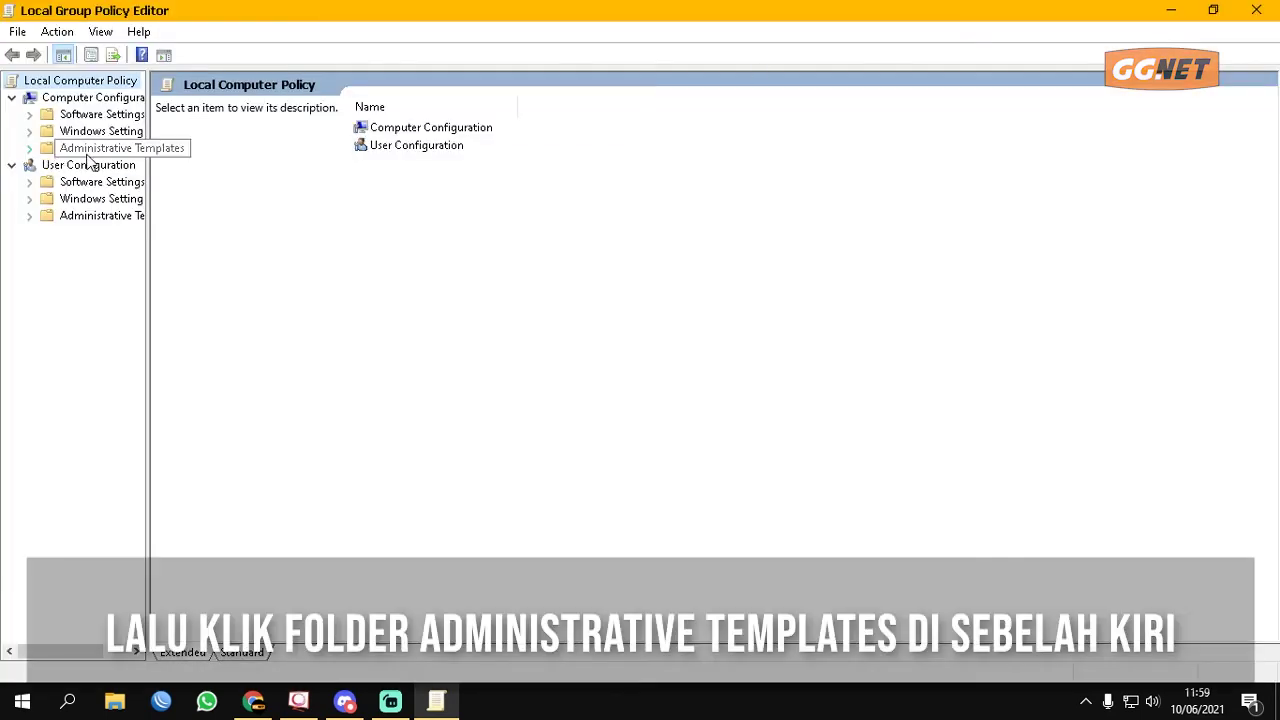
# - Widen the policy tree and open Windows Components within Administrative Templates under Computer Configuration
pyautogui.moveTo(156, 137); pyautogui.dragTo(240, 140)
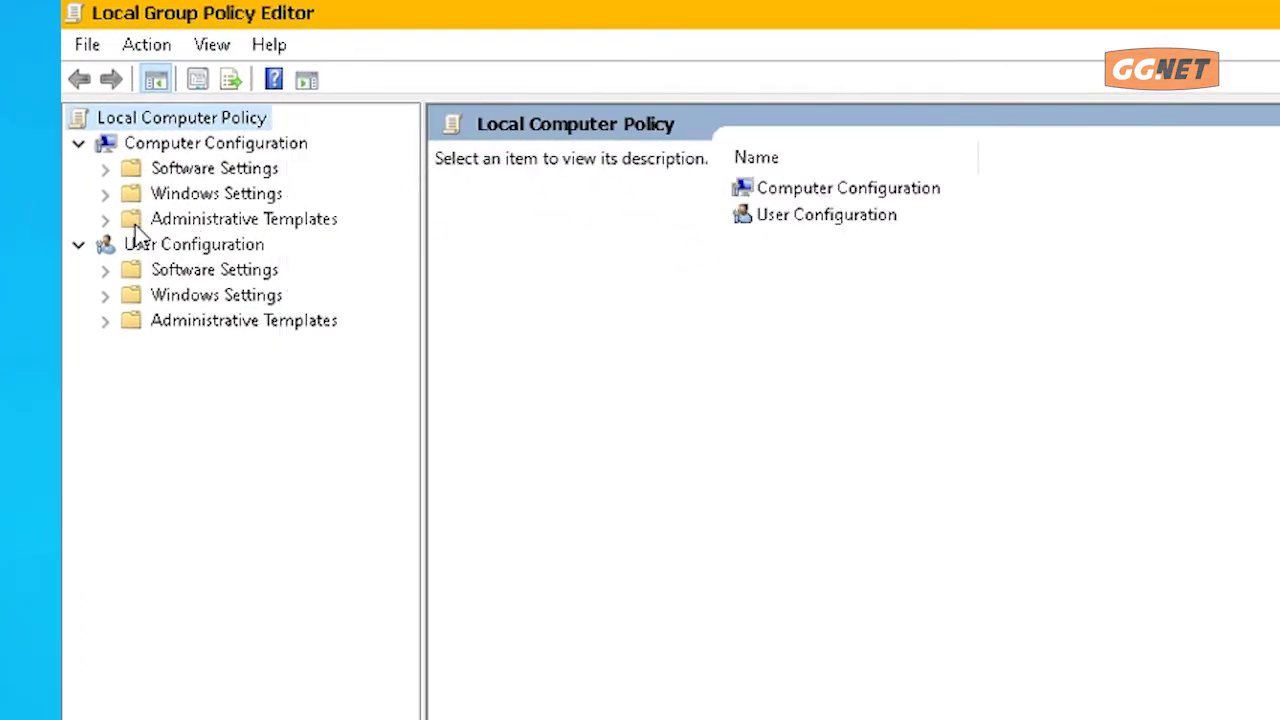
pyautogui.click(327, 226)
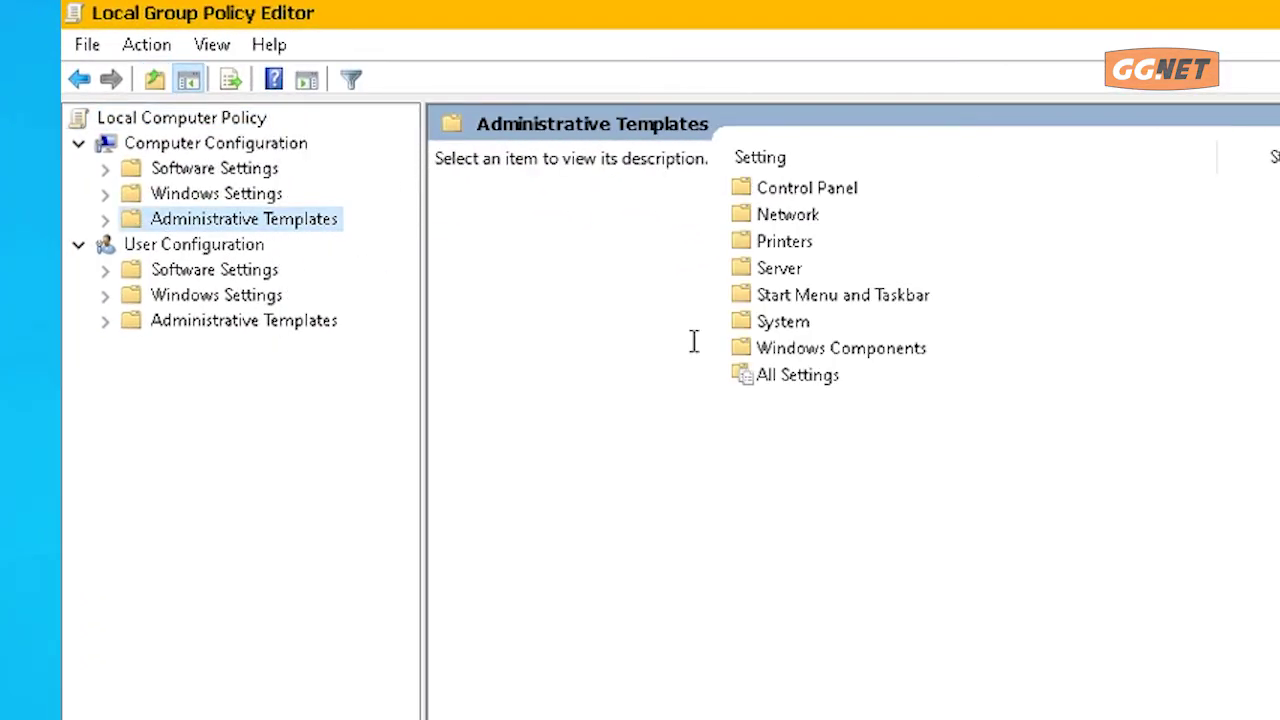
pyautogui.click(106, 226)
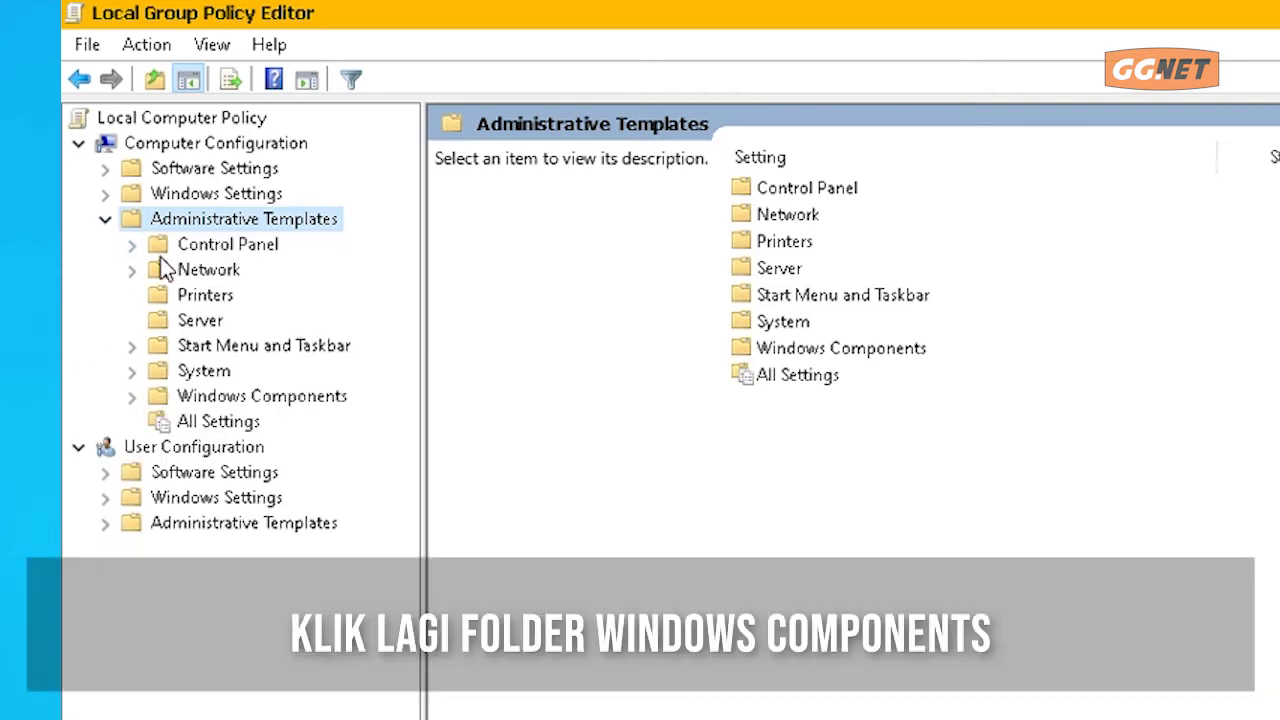
pyautogui.click(168, 400)
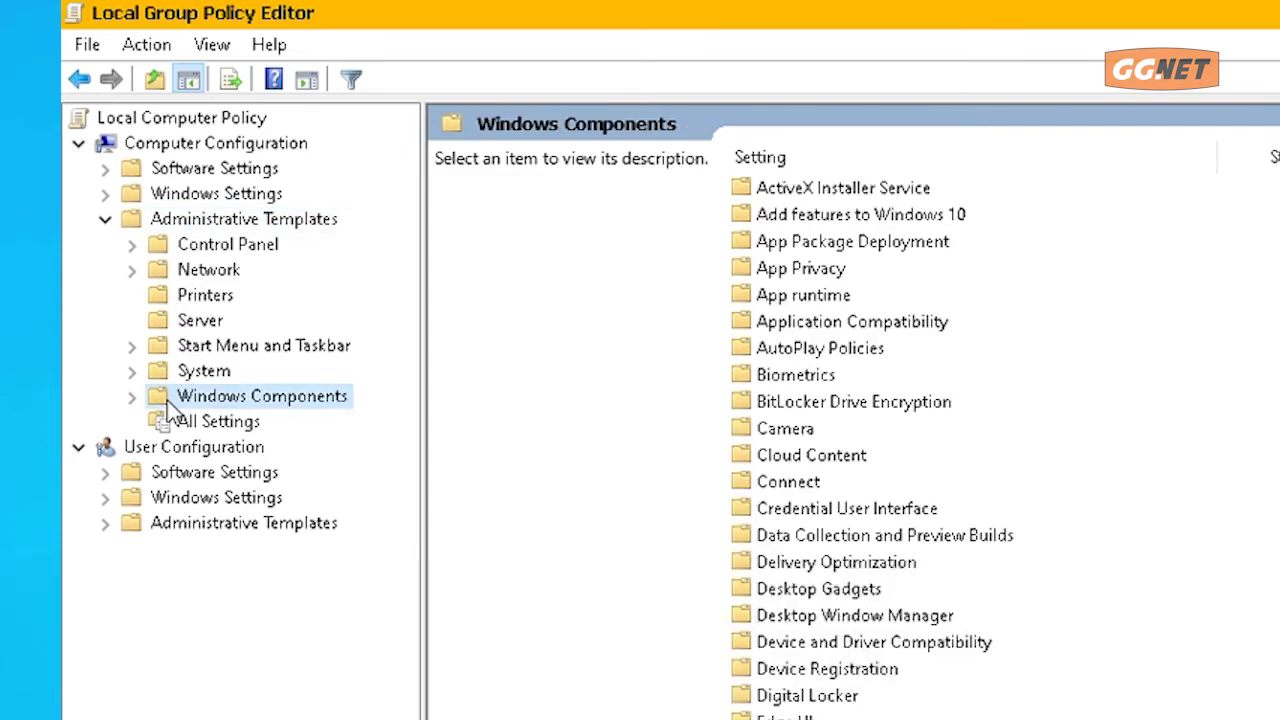
# - Expand Windows Components in the policy tree and open its Microsoft Defender Antivirus folder
pyautogui.press('Tab')
pyautogui.write('windows d')
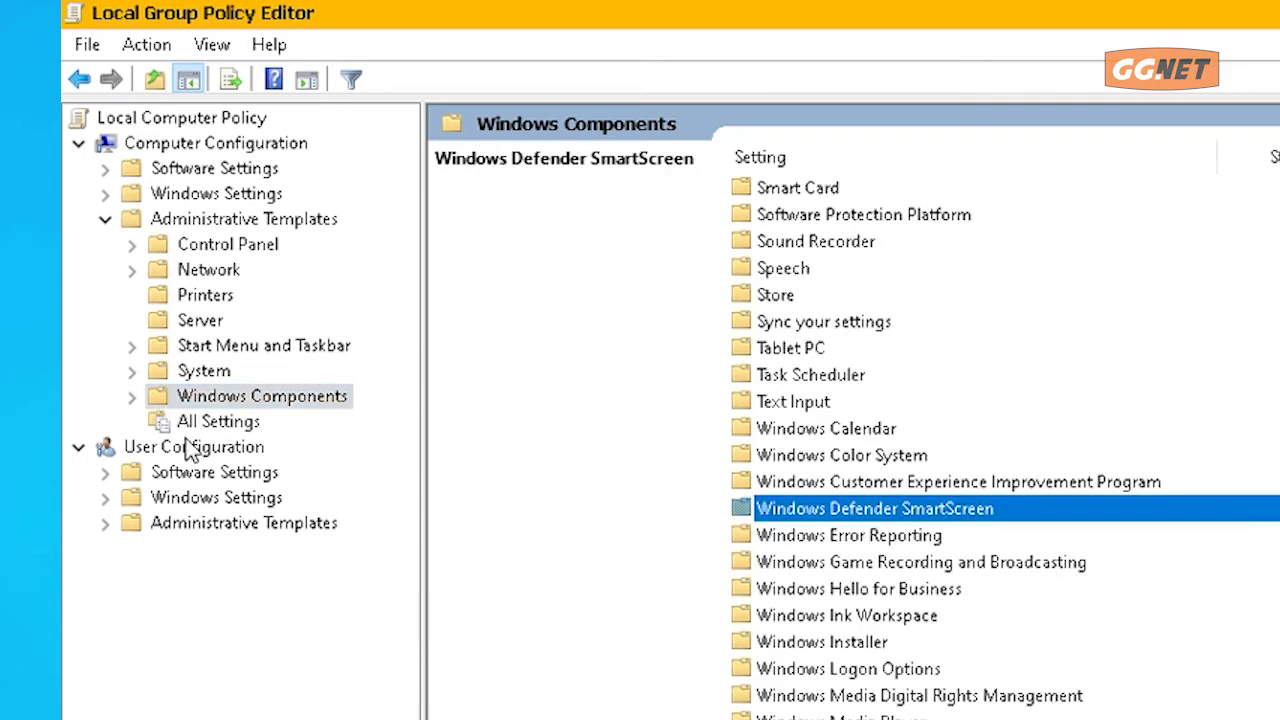
pyautogui.click(133, 397)
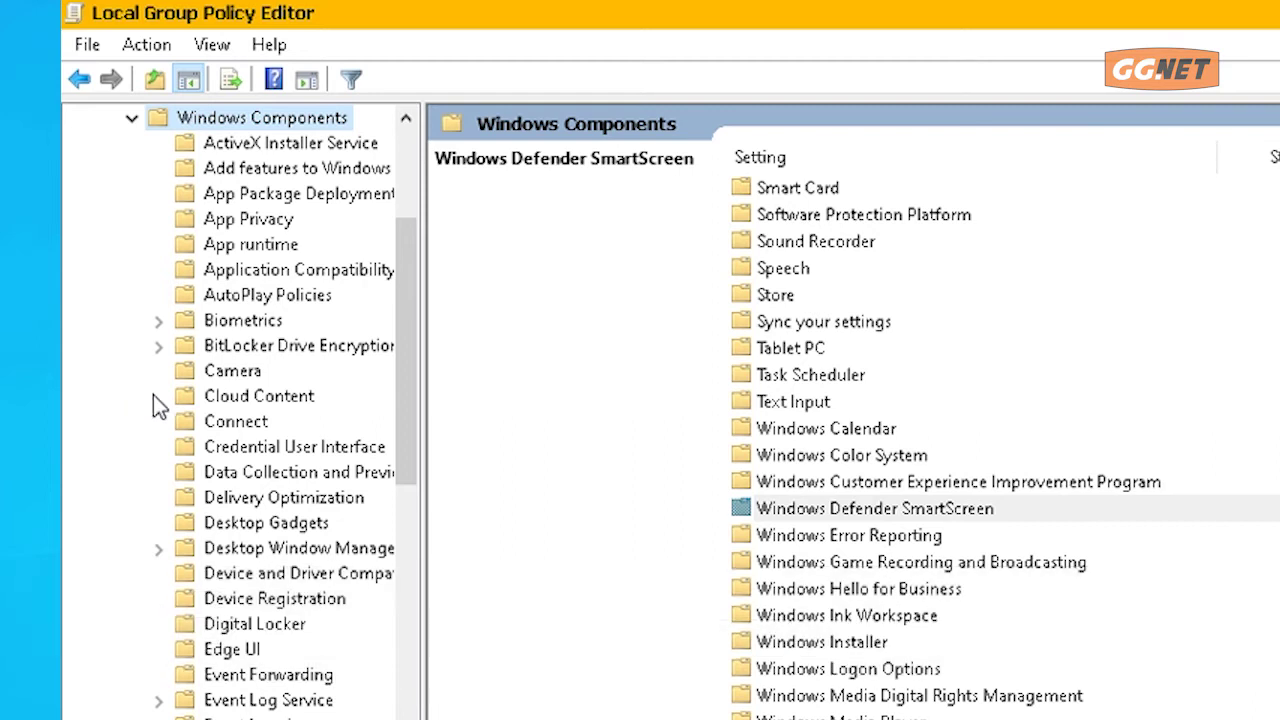
pyautogui.moveTo(406, 330); pyautogui.dragTo(517, 446)
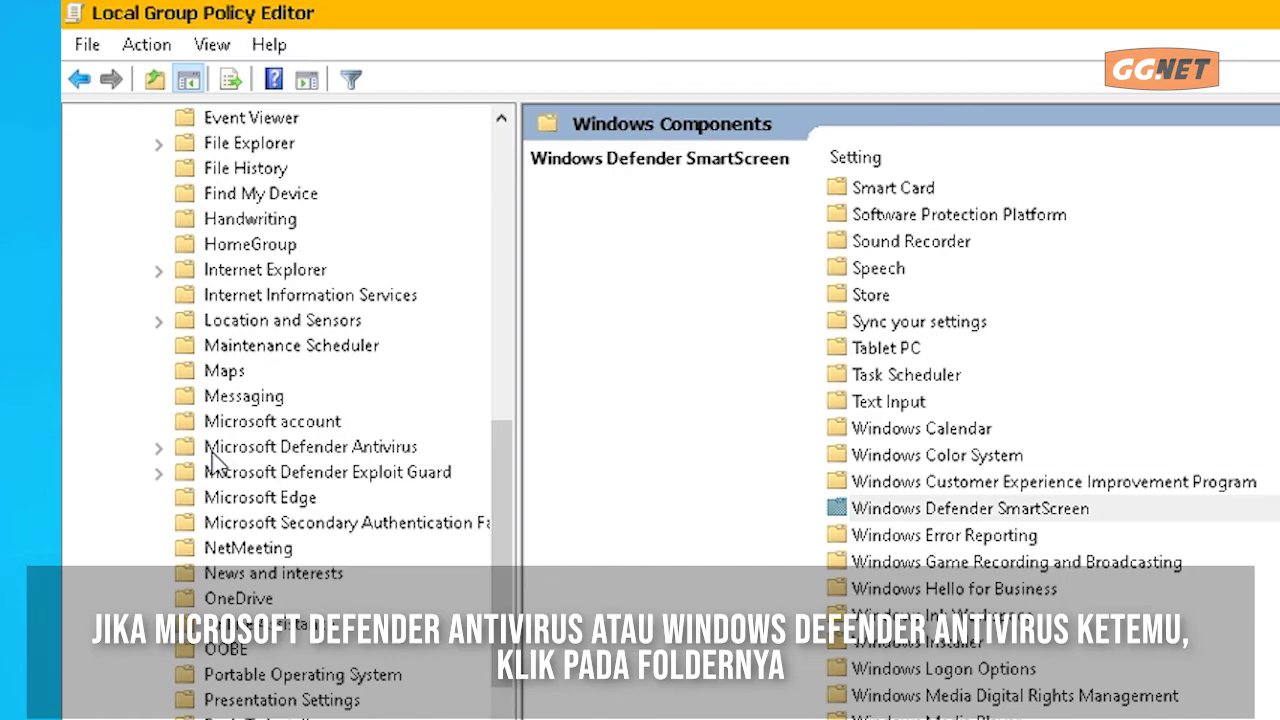
pyautogui.click(212, 450)
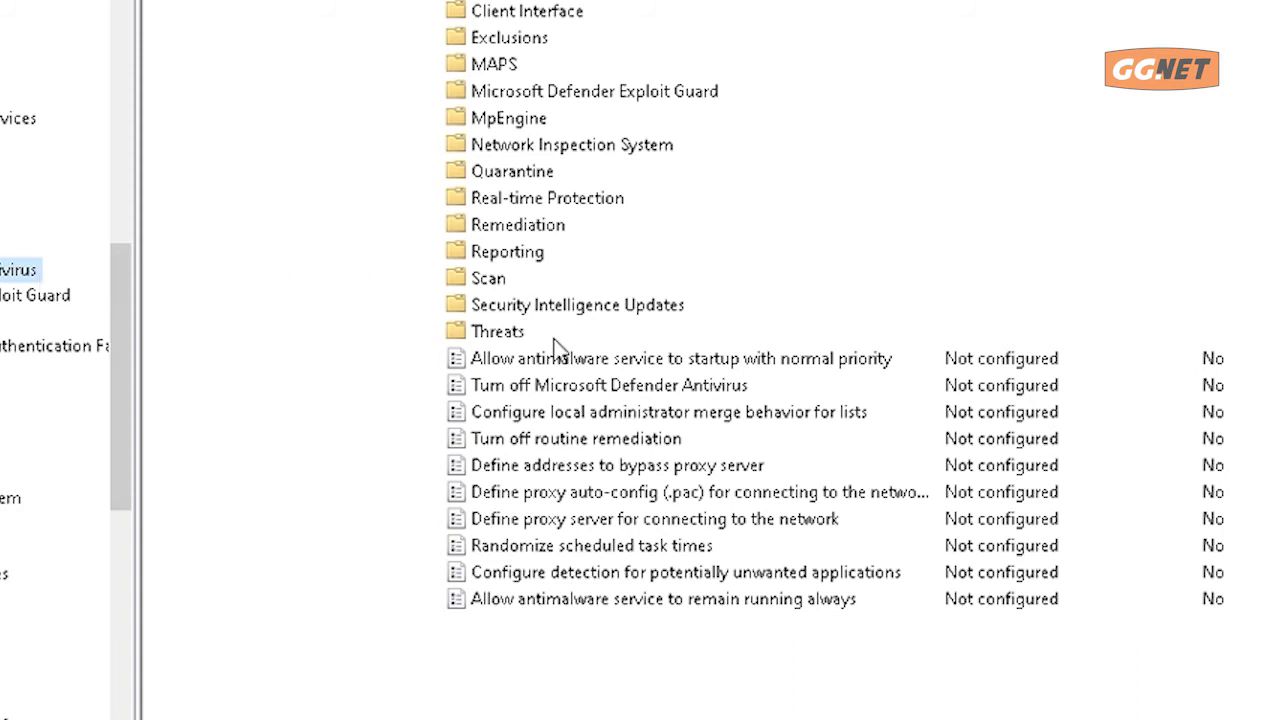
# - Set the Turn off Microsoft Defender Antivirus policy to Enabled and close the policy editor
pyautogui.click(627, 394)
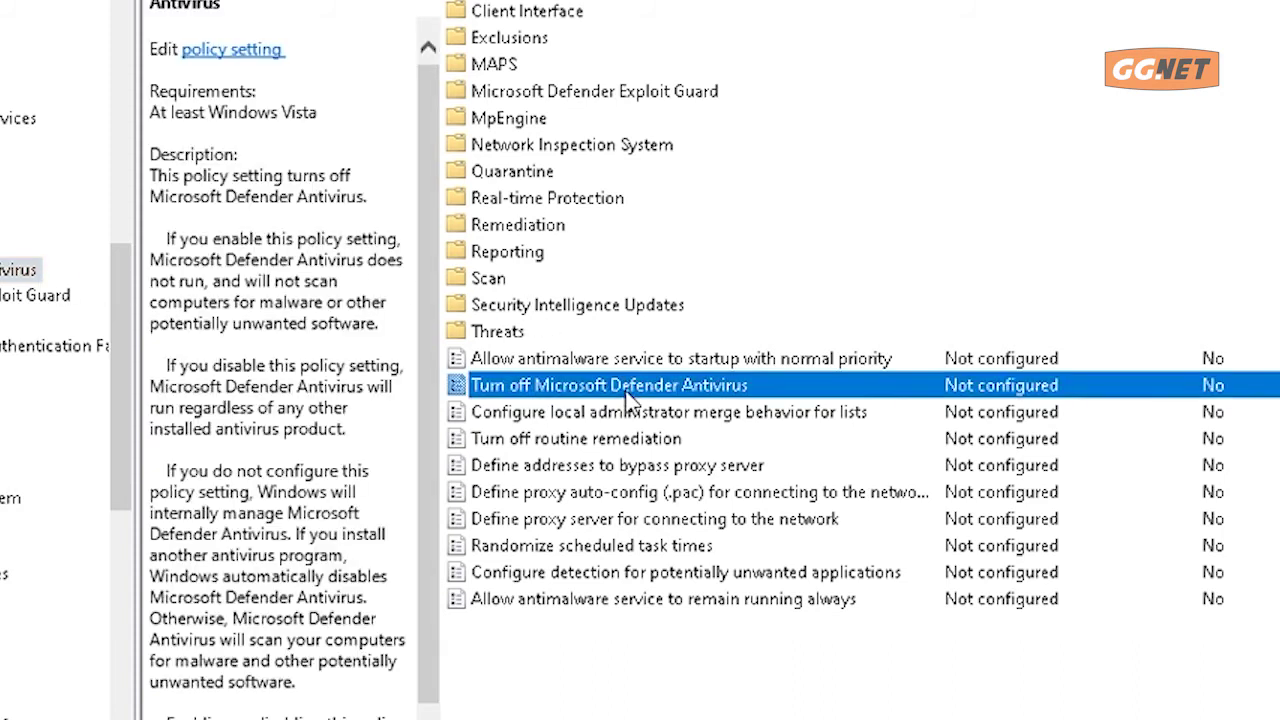
pyautogui.rightClick(800, 392)
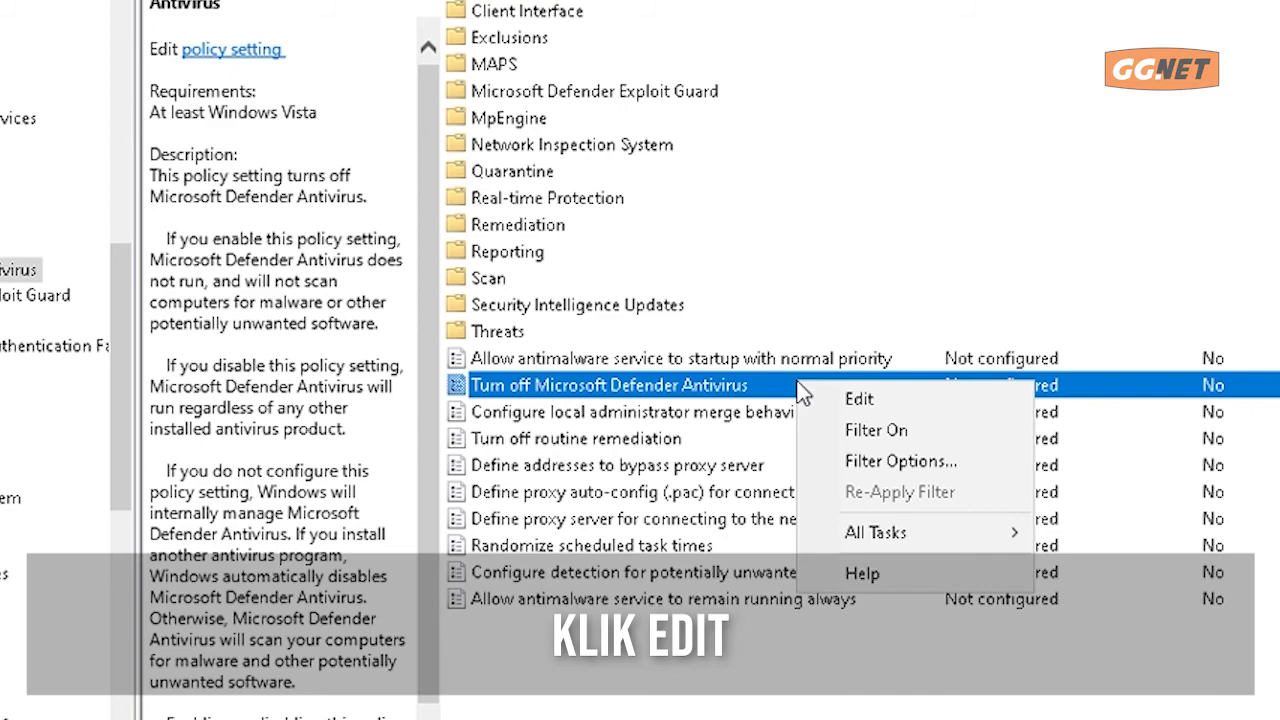
pyautogui.click(858, 400)
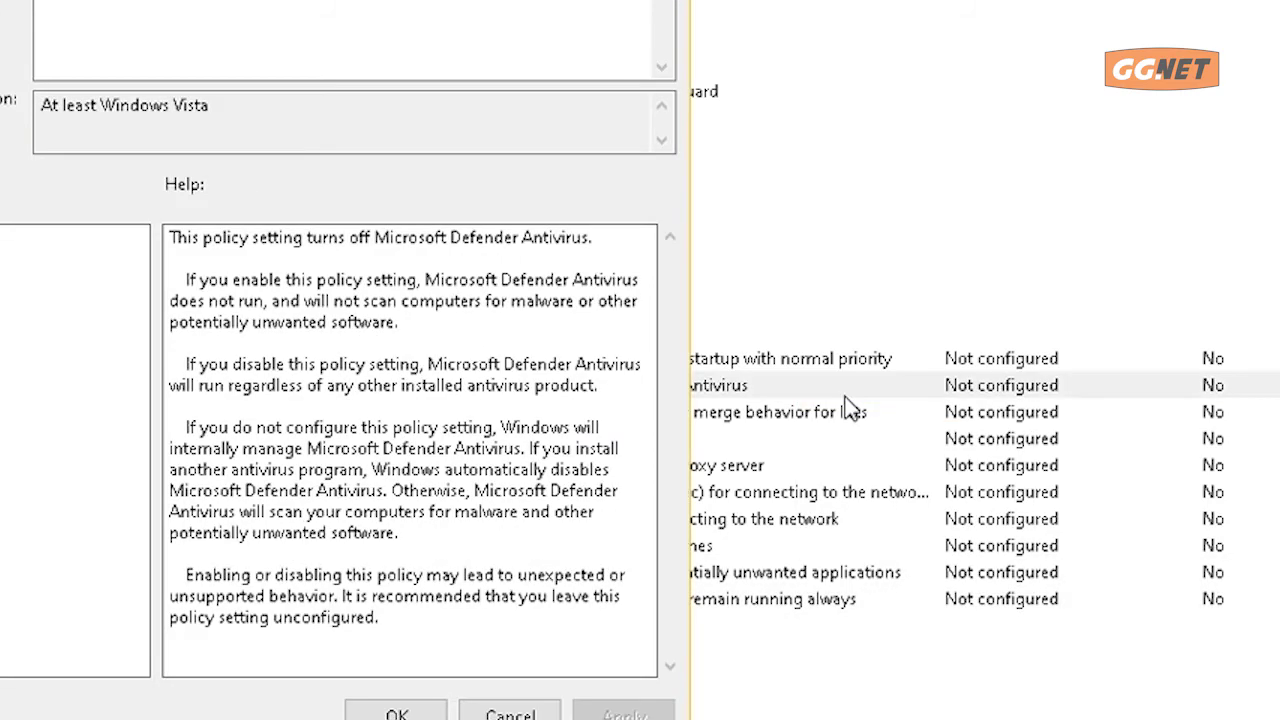
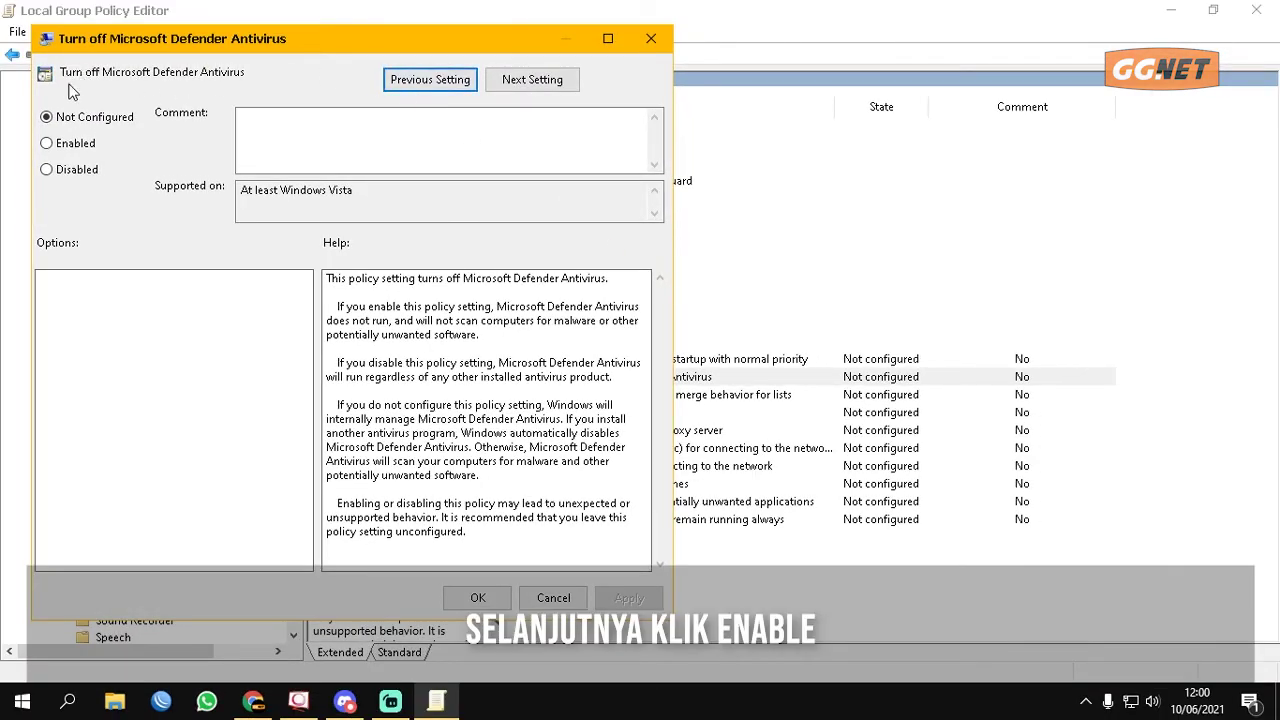
pyautogui.click(47, 143)
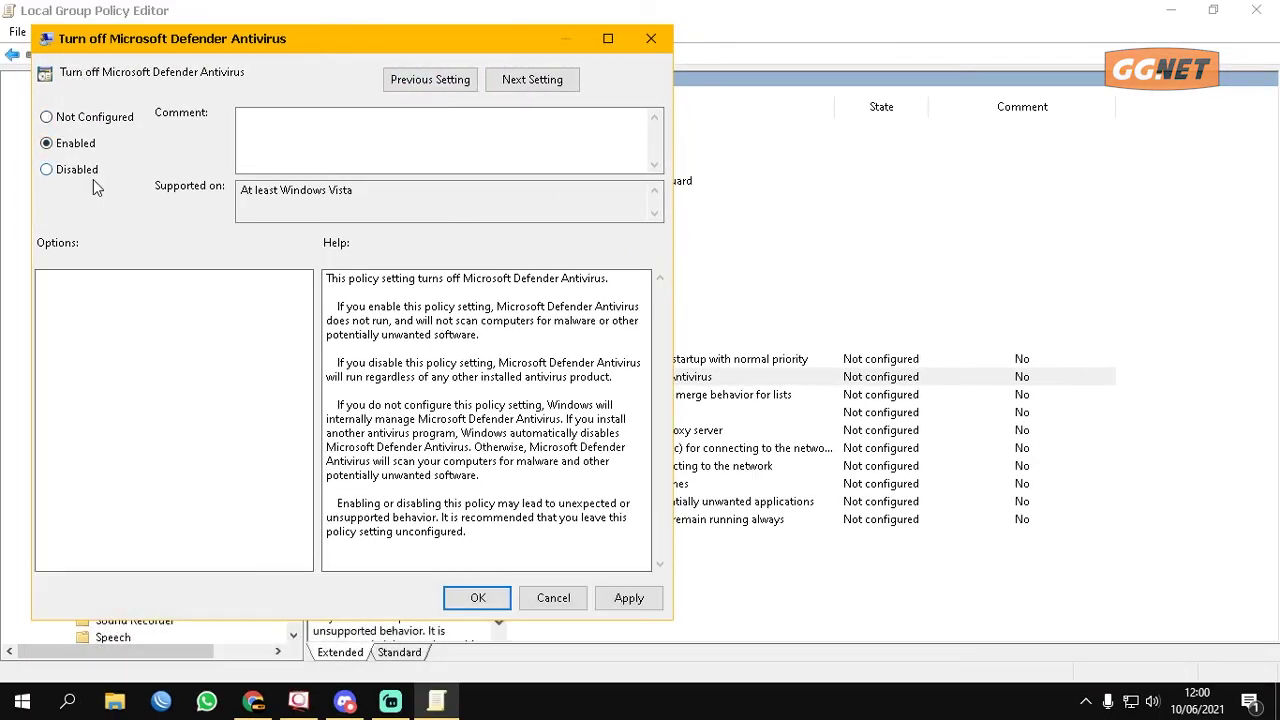
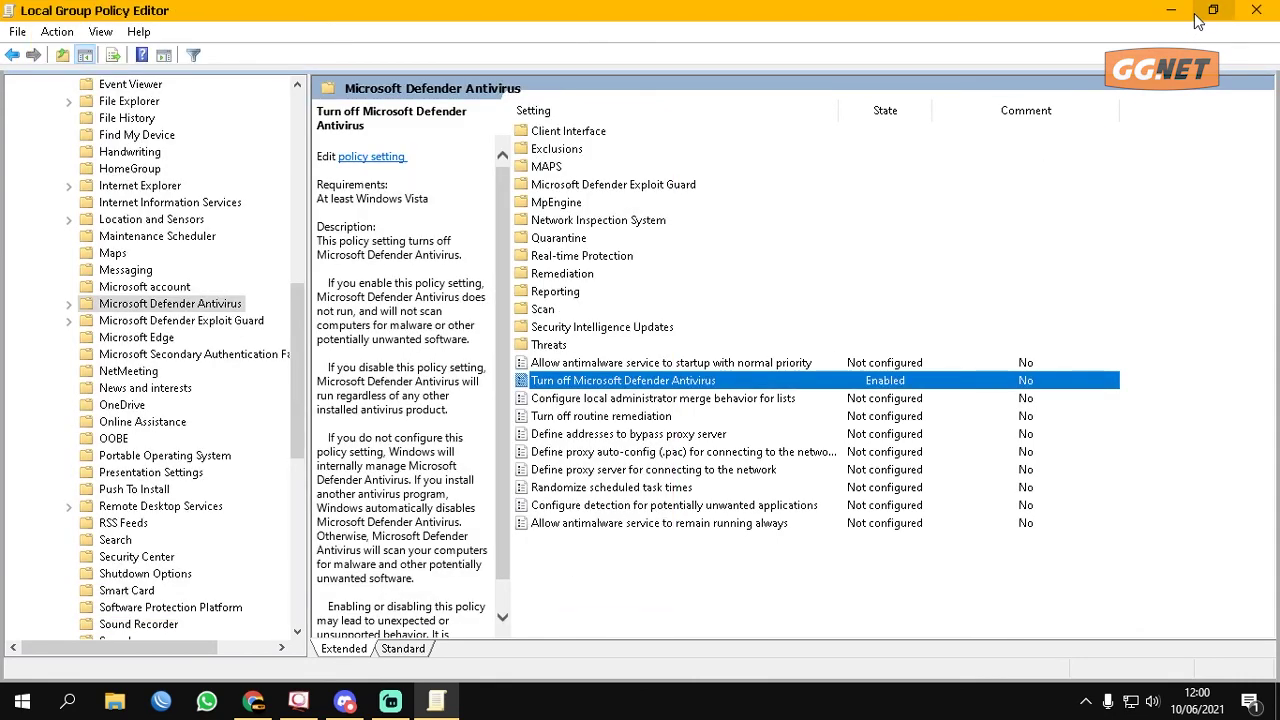
pyautogui.click(1256, 12)
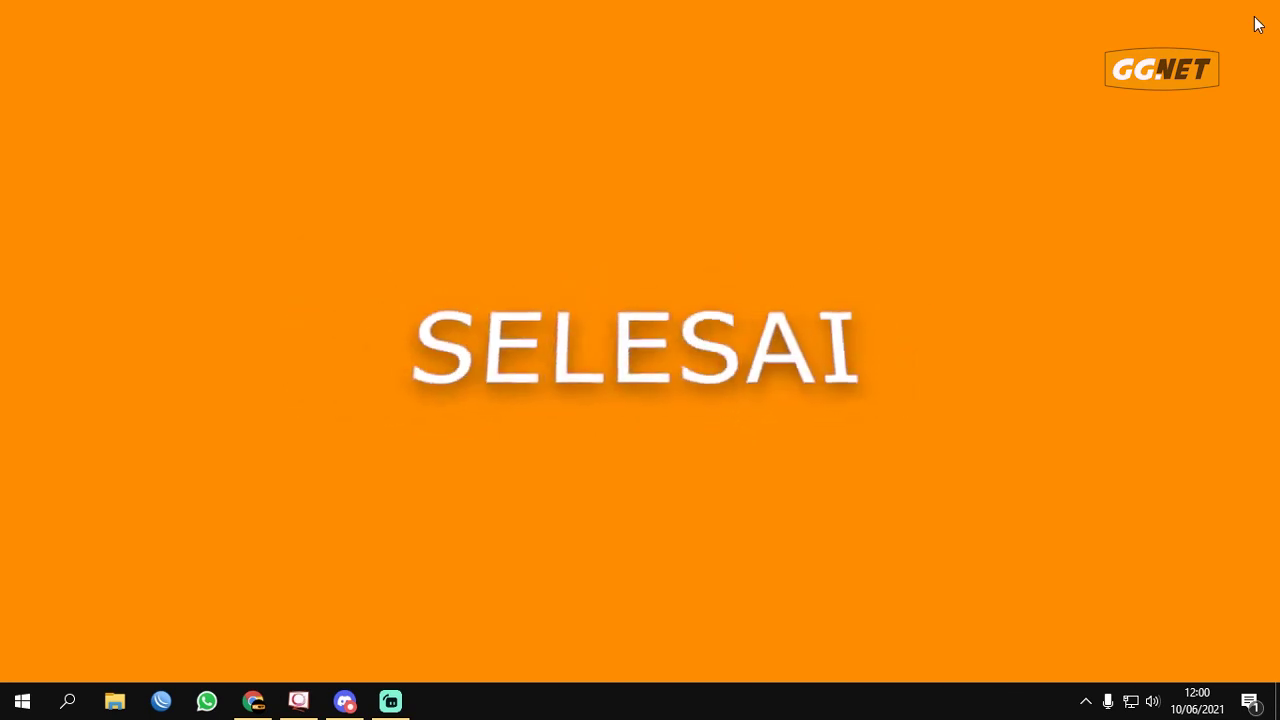